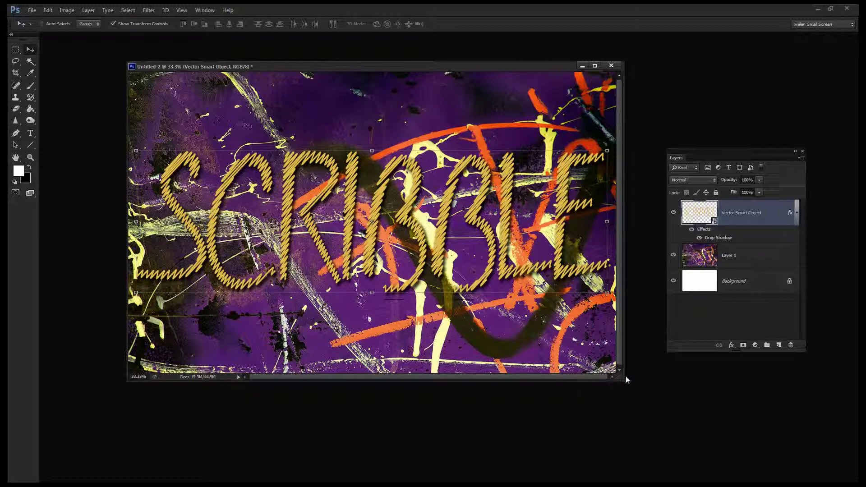
Rearrange the document window and Layers panel in the workspace
left_click_drag(625, 381, 667, 409)
left_click_drag(707, 156, 726, 149)
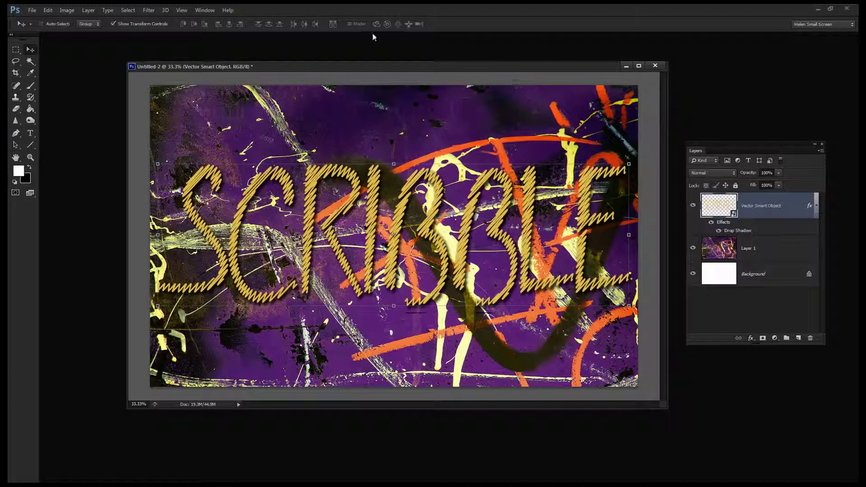
left_click_drag(355, 67, 318, 66)
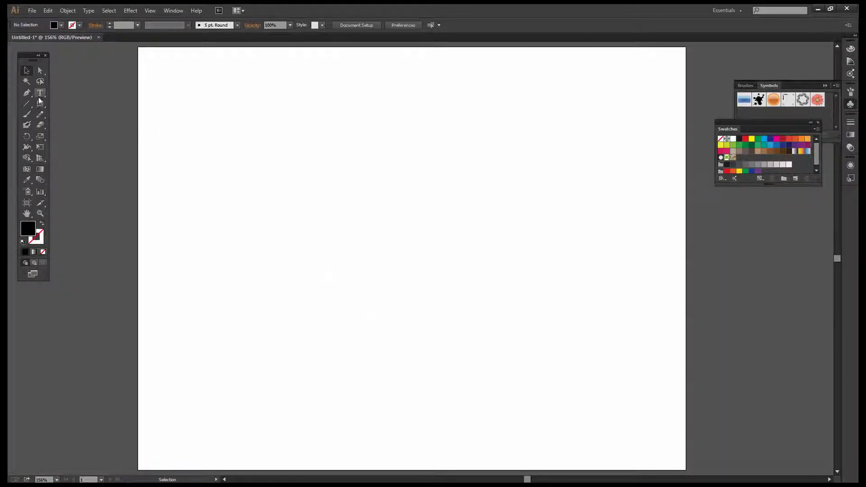
Type SCRIBBLE on the artboard, reduce its font size and nudge it slightly down
left_click(39, 92)
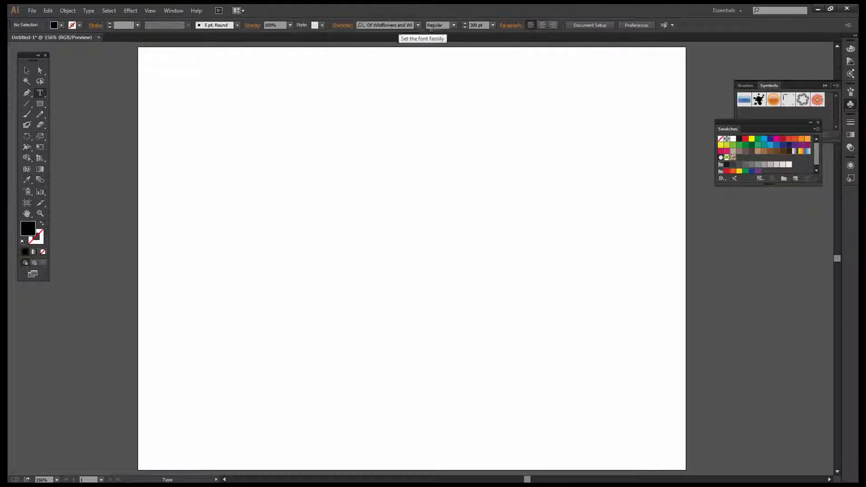
left_click(158, 251)
type("S")
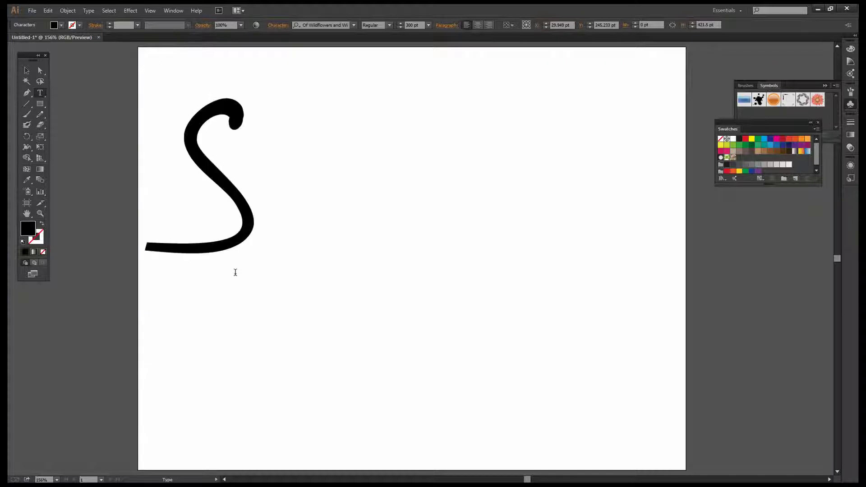
type("CRIBBLL")
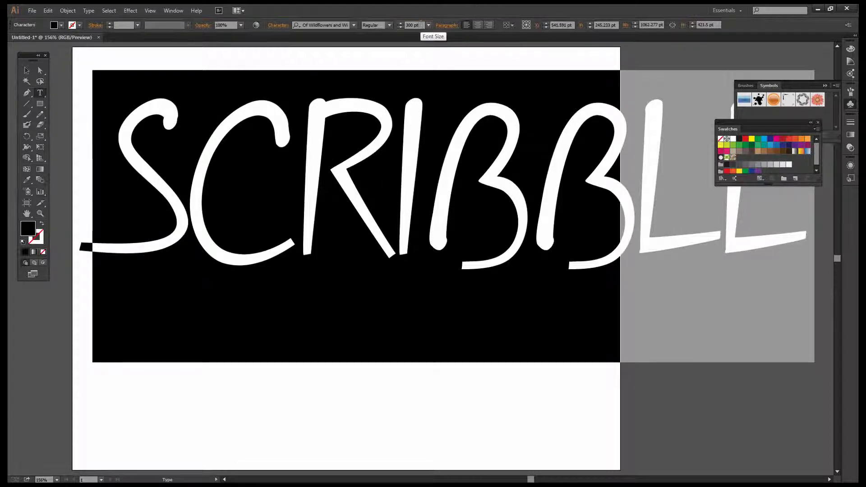
key("Down")
key("Down")
key("Down")
key("Down")
key("Down")
key("Down")
key("Down")
key("Down")
key("Down")
key("Down")
key("Down")
key("Down")
key("Down")
key("Down")
key("Down")
key("Down")
key("Down")
key("Down")
key("Down")
key("Down")
key("Down")
key("Down")
key("Down")
key("Escape")
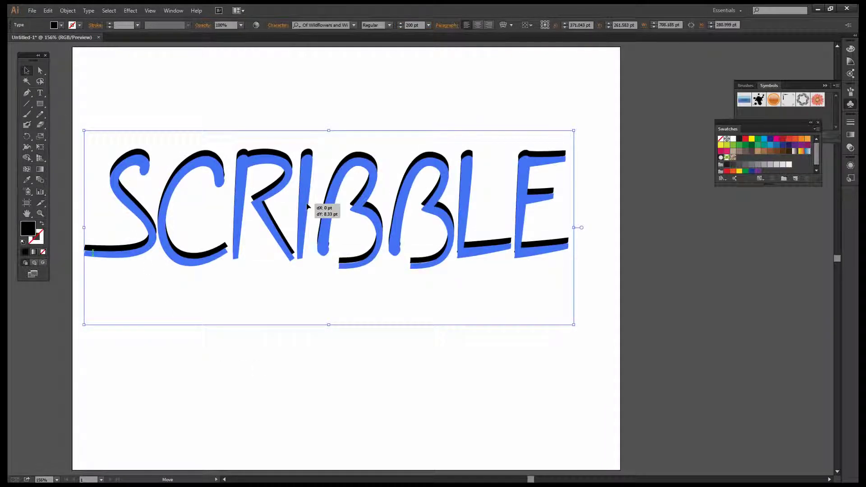
left_click_drag(307, 201, 307, 210)
Select the SCRIBBLE text and fill it pink
left_click(367, 372)
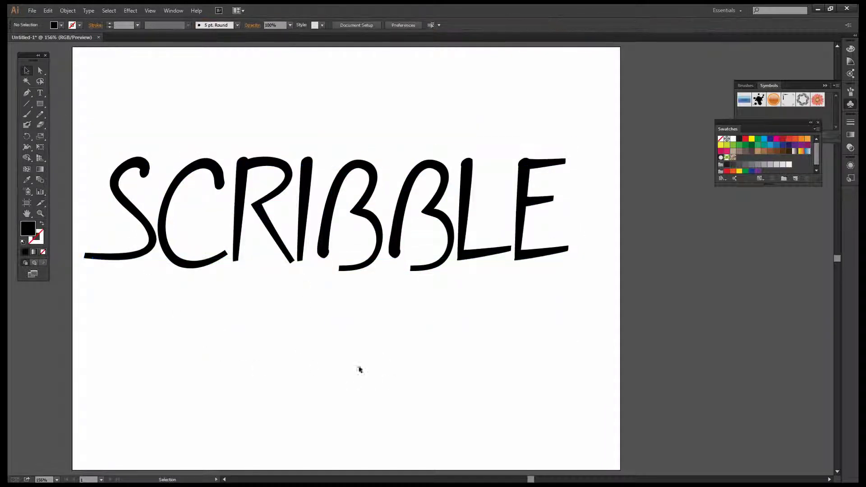
left_click(262, 211)
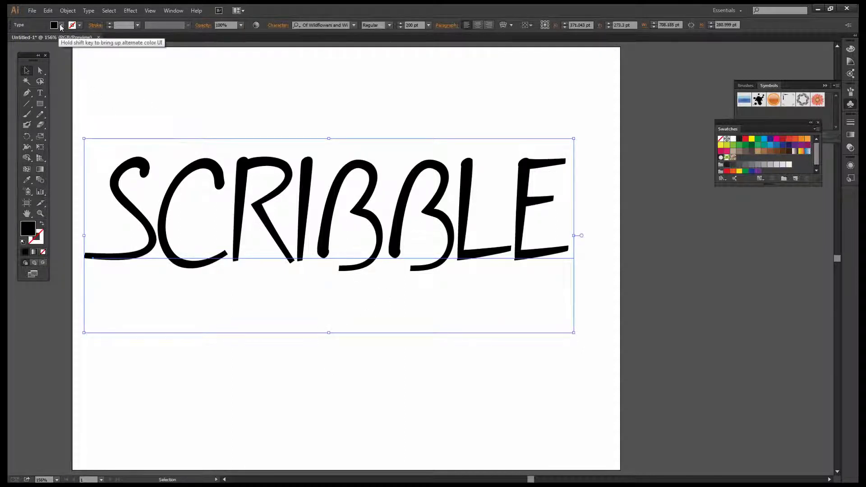
left_click(61, 26)
left_click(31, 57)
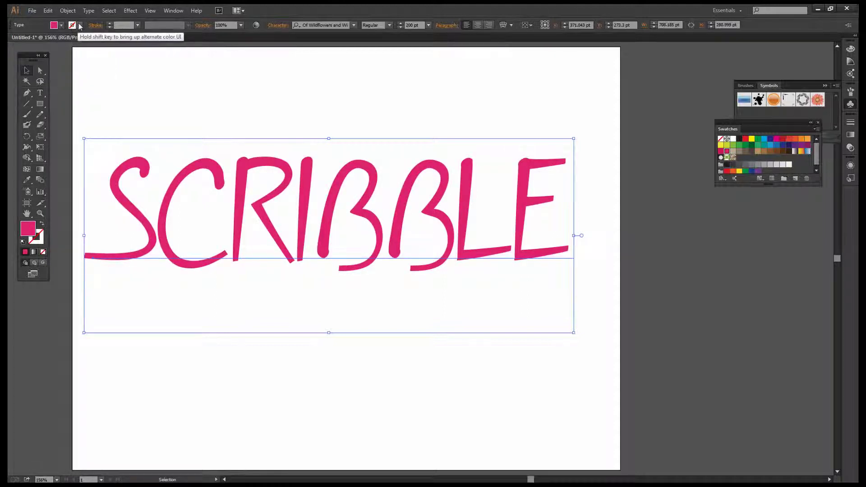
Give the text a dark blue outline with 4 pt stroke weight
left_click(79, 26)
left_click(63, 42)
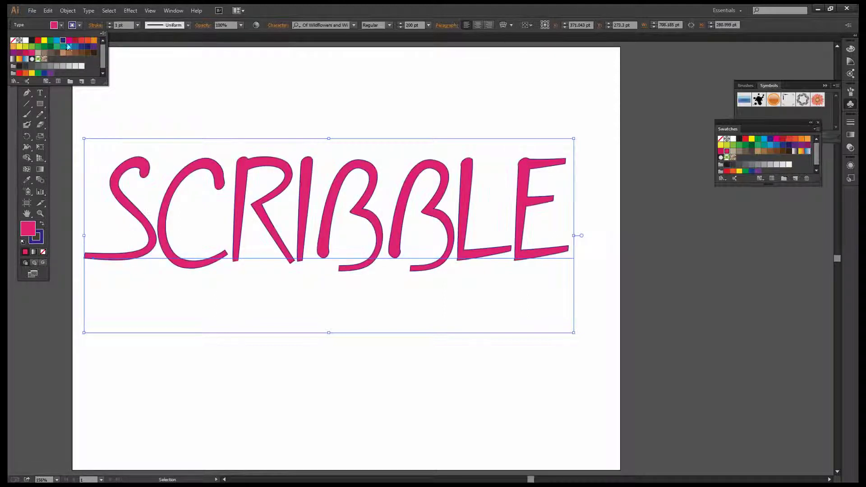
left_click(109, 23)
left_click(109, 23)
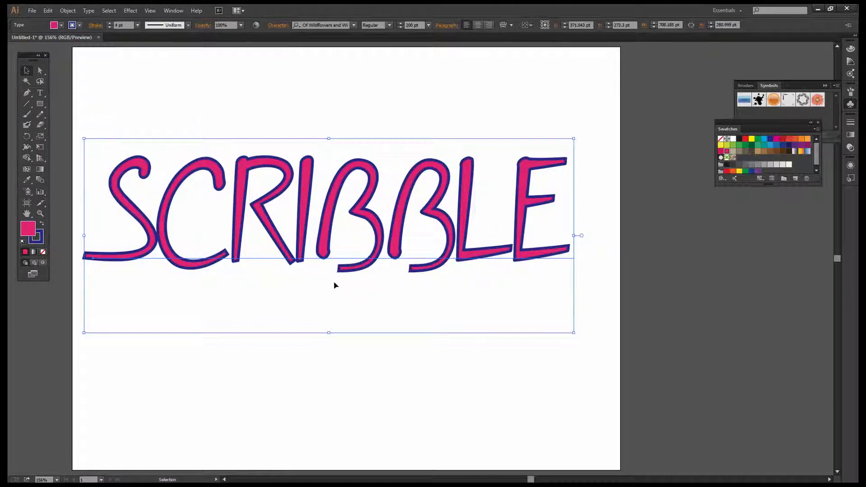
left_click_drag(285, 249, 291, 252)
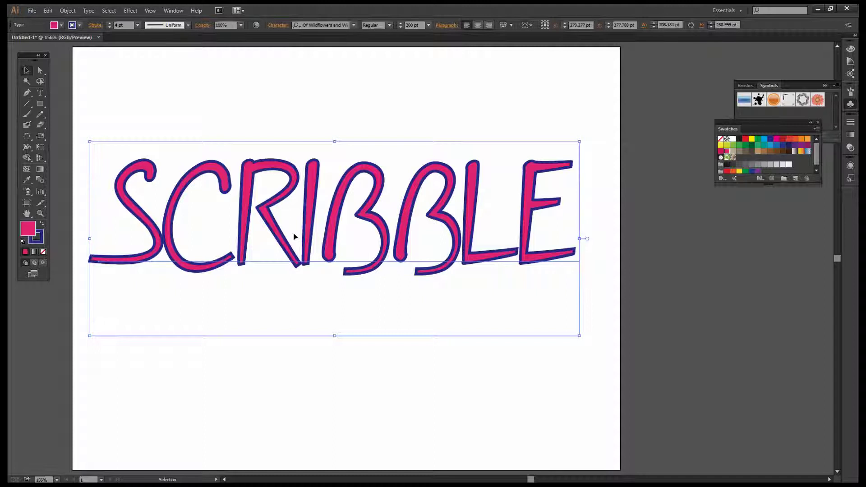
Apply Effect > Stylize > Scribble to the text with Preview on and the dialog moved aside
left_click(130, 11)
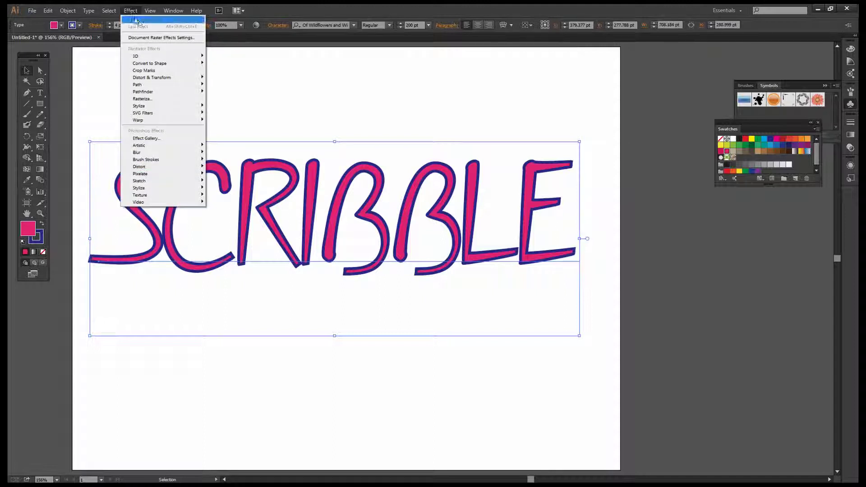
mouse_move(163, 106)
left_click(74, 156)
left_click_drag(406, 124, 587, 145)
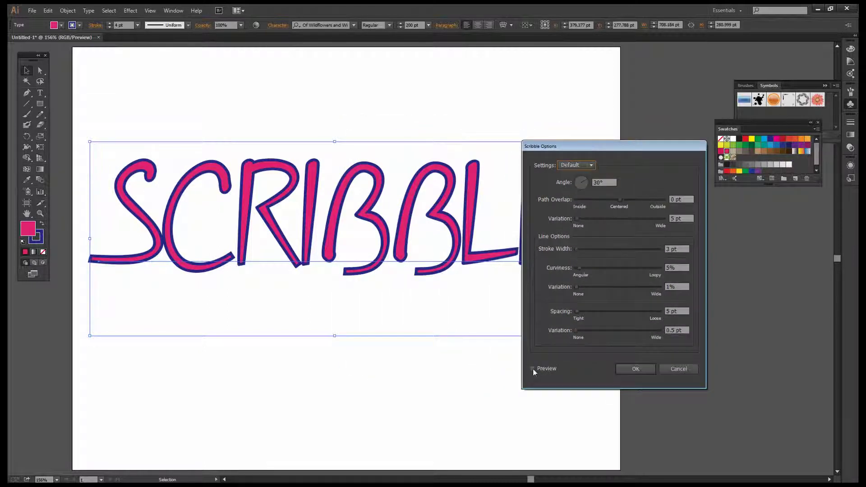
left_click(532, 369)
left_click_drag(576, 150, 647, 144)
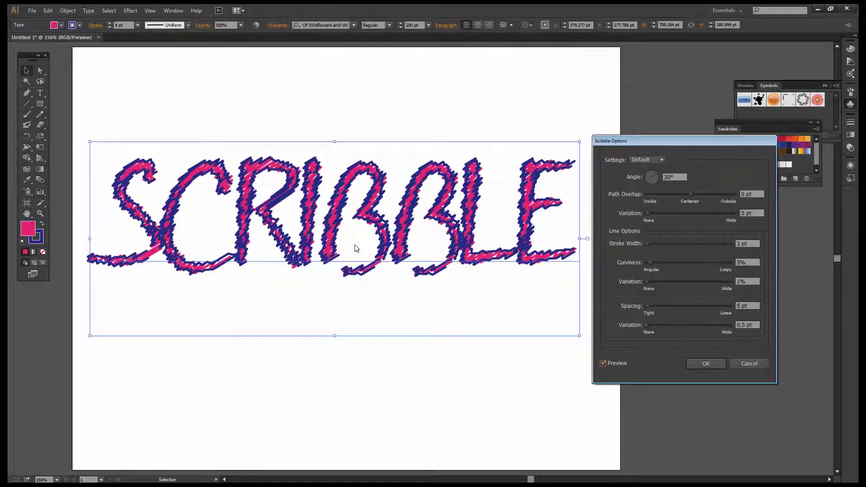
Try the Childlike and Dense scribble presets, then settle on Tight
left_click(645, 160)
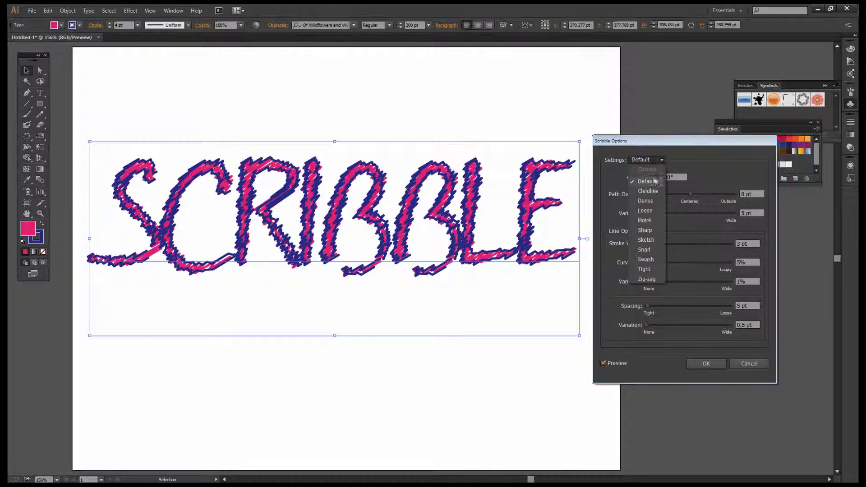
left_click(653, 191)
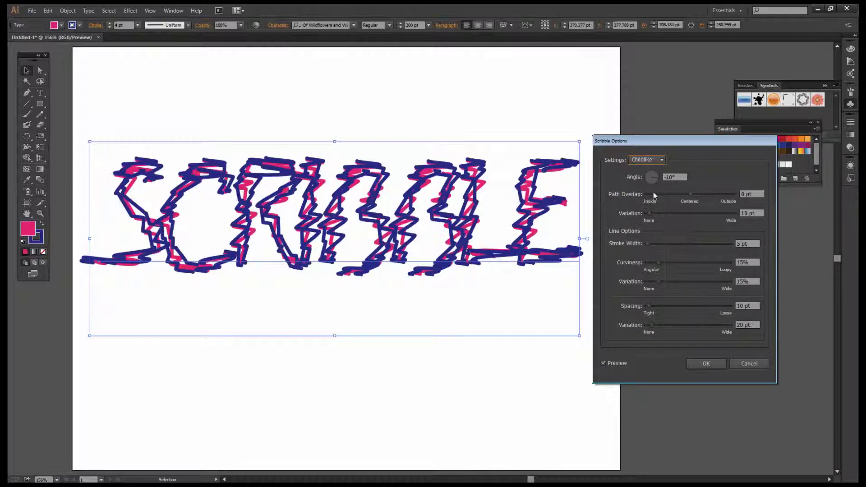
left_click(642, 159)
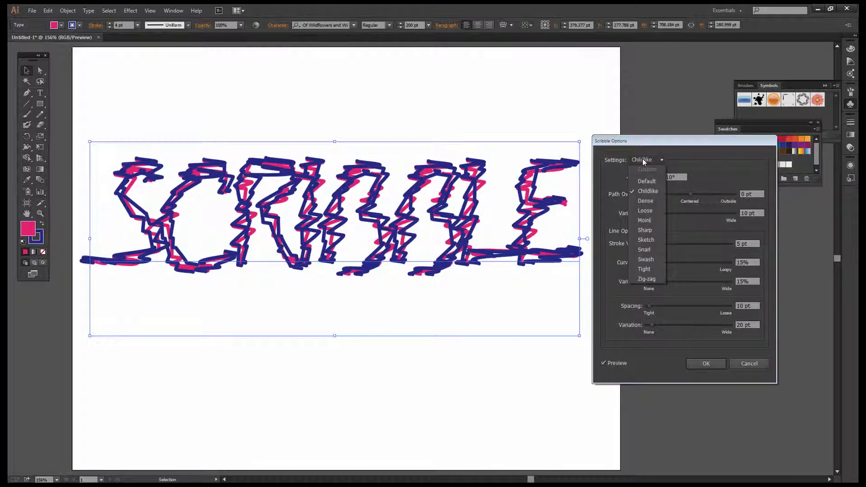
left_click(646, 202)
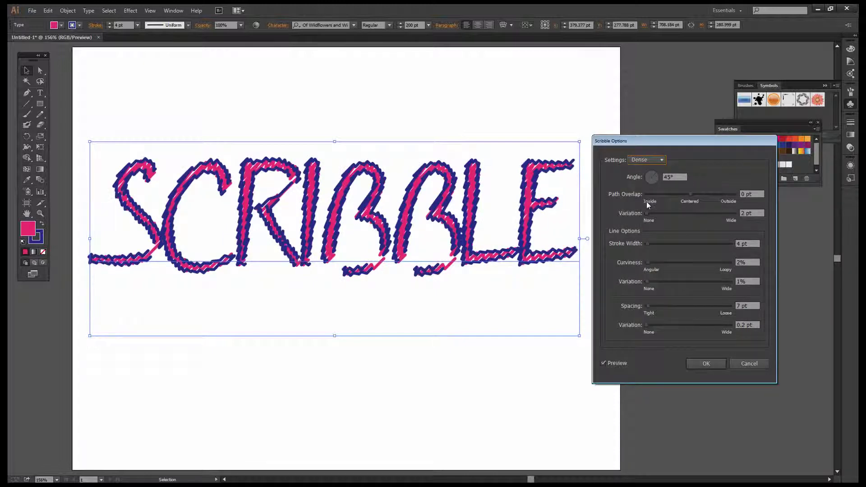
left_click(643, 160)
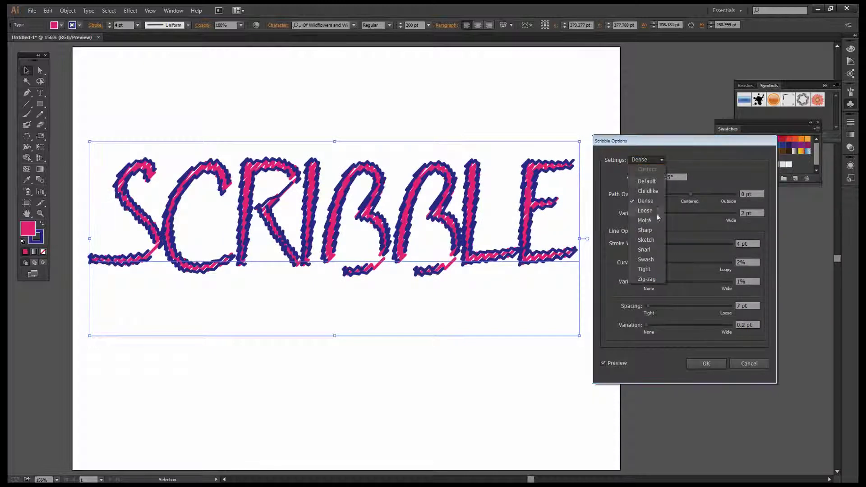
left_click(644, 269)
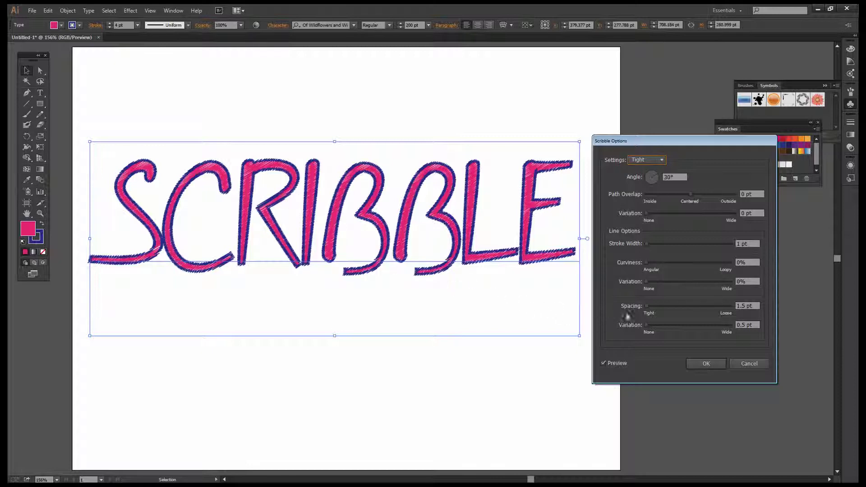
Set the scribble Spacing to 2 pt
left_click(645, 305)
type("4")
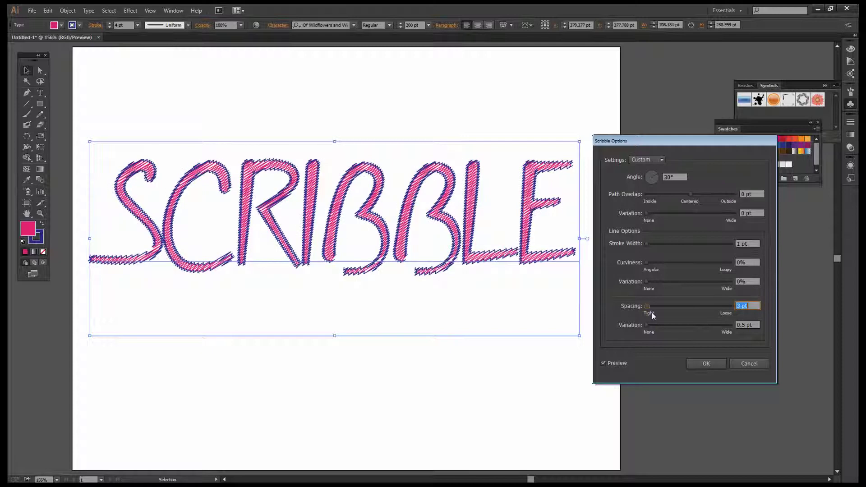
key("Down")
key("Down")
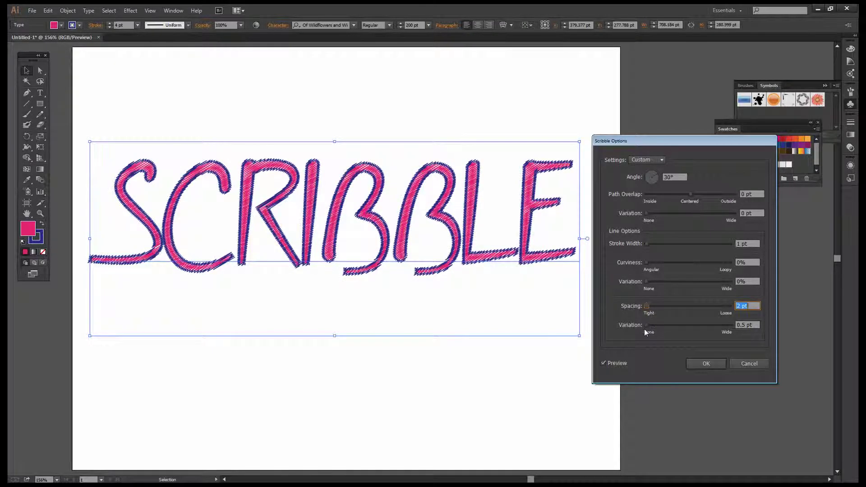
Set Spacing Variation to 1 pt and Curviness Variation to 2%
left_click(645, 327)
key("Up")
key("Up")
key("Down")
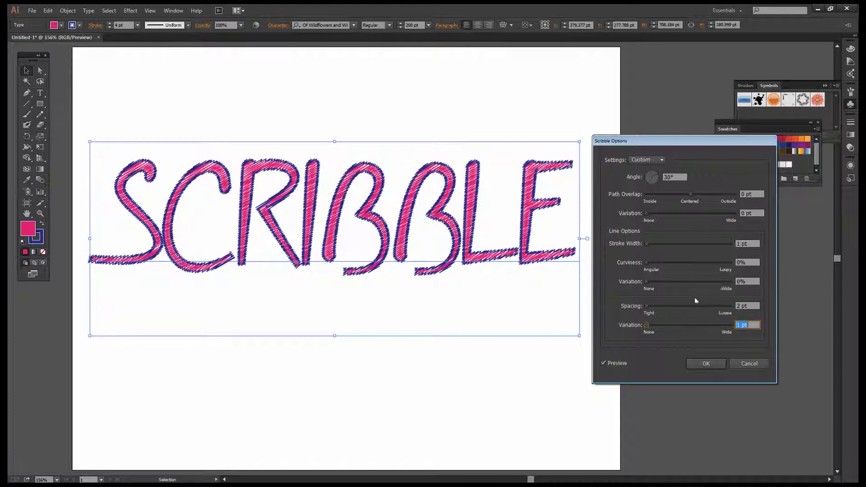
left_click(646, 280)
key("Up")
key("Up")
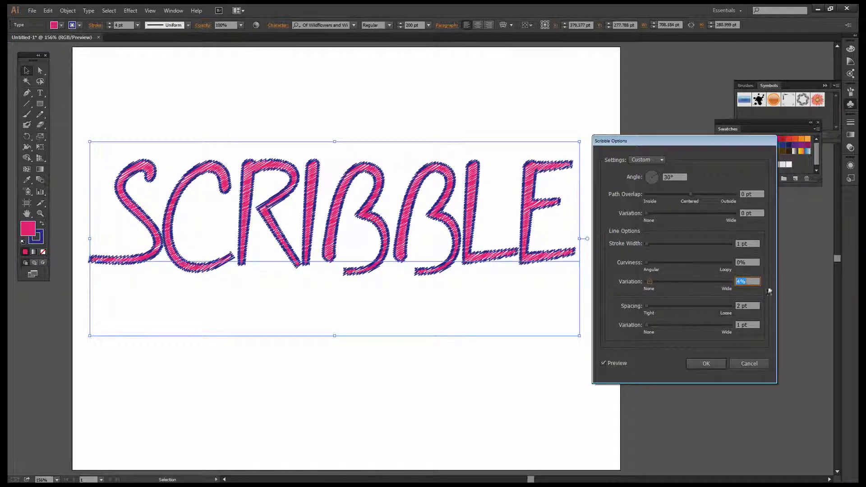
mouse_move(649, 282)
left_mouse_down()
mouse_move(723, 283)
mouse_move(645, 288)
mouse_move(724, 310)
mouse_move(650, 309)
left_mouse_up()
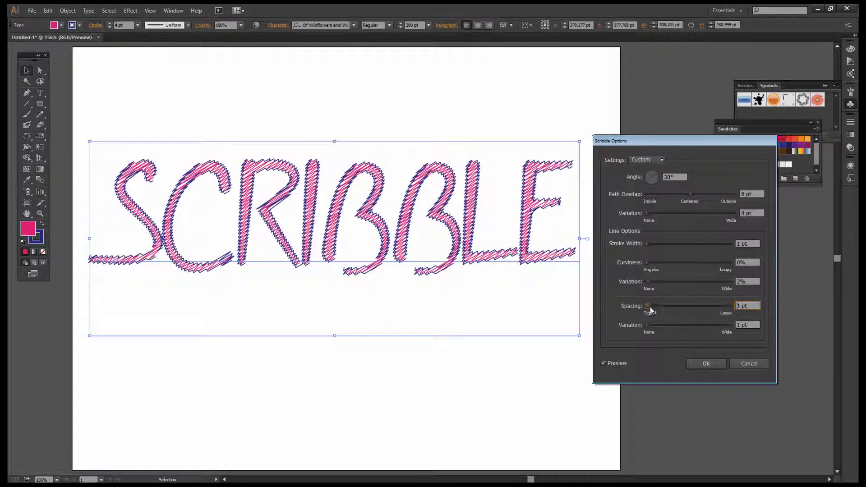
Rotate the hatching angle and raise the scribble Curviness to 9%
key("Down")
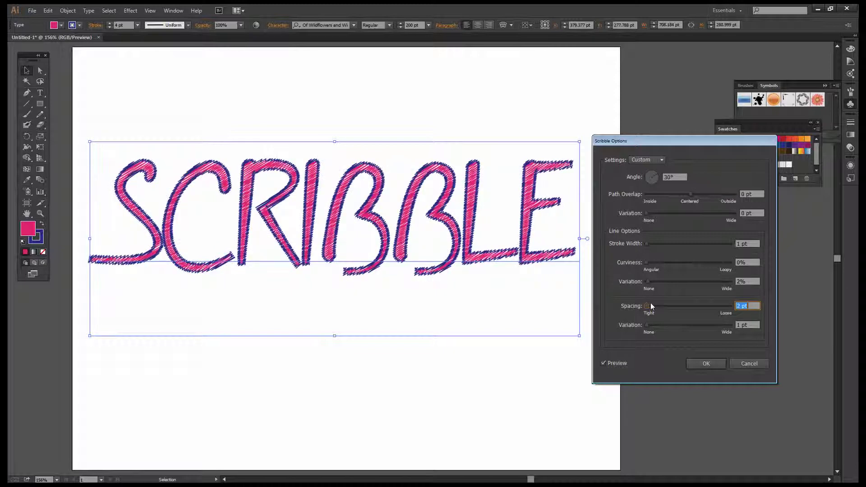
left_click_drag(656, 174, 646, 172)
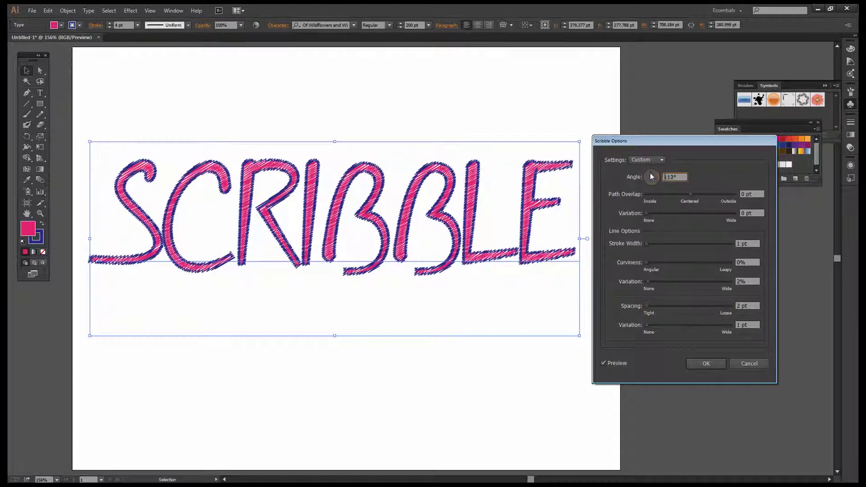
left_click(645, 262)
type("5")
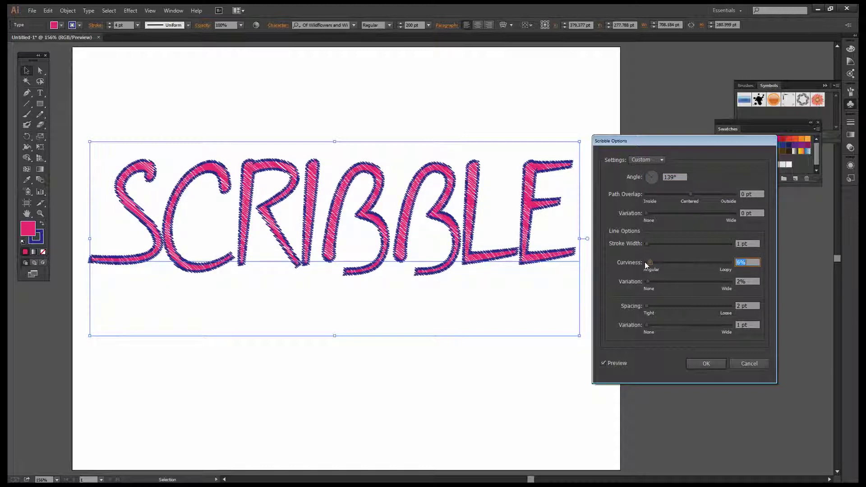
key("Up")
key("Up")
key("Up")
Set Stroke Width to 2 pt, Spacing to 5 pt and Angle to 218°
left_click(645, 243)
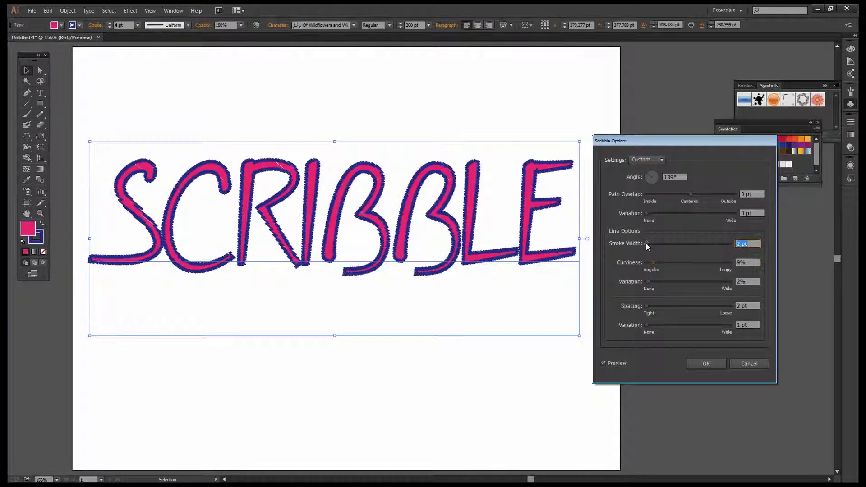
left_click(647, 306)
key("Up")
key("Up")
key("Up")
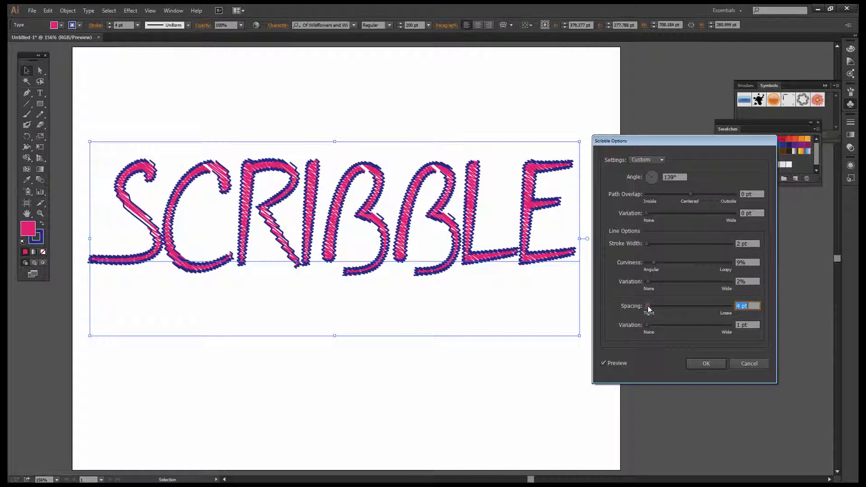
key("Down")
key("Up")
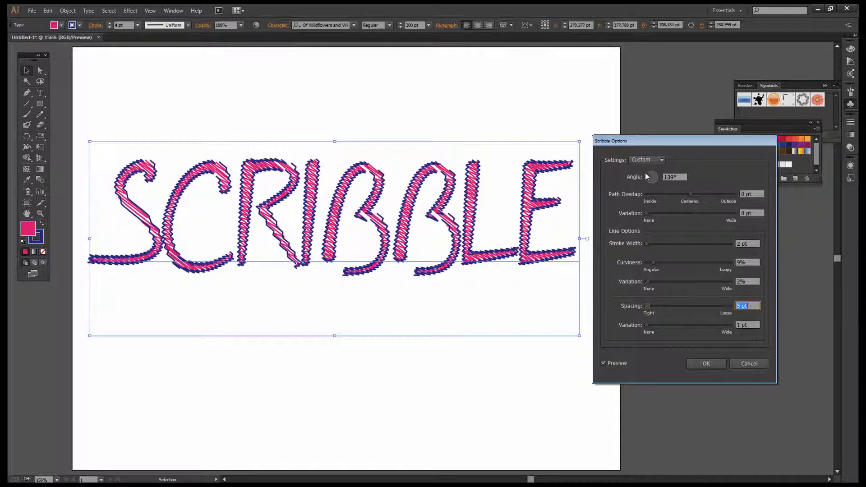
left_click(648, 178)
left_click(644, 182)
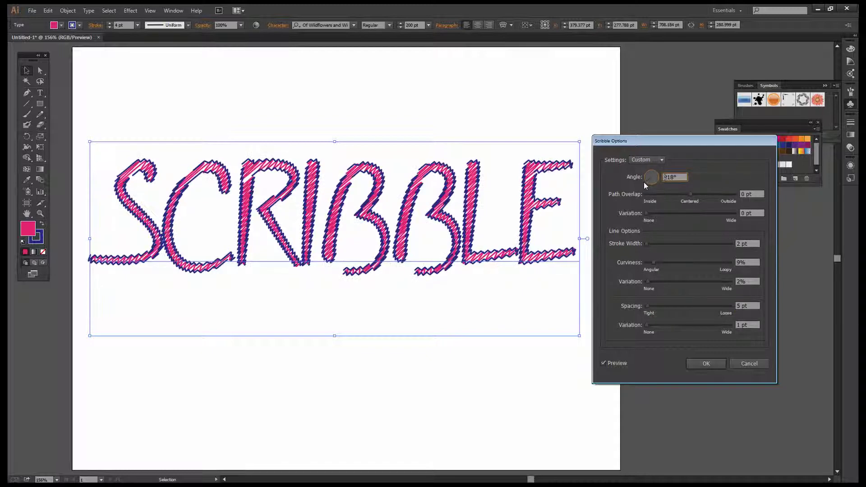
Apply the scribble effect and set the text's stroke to None, leaving only pink hatching
left_click(704, 364)
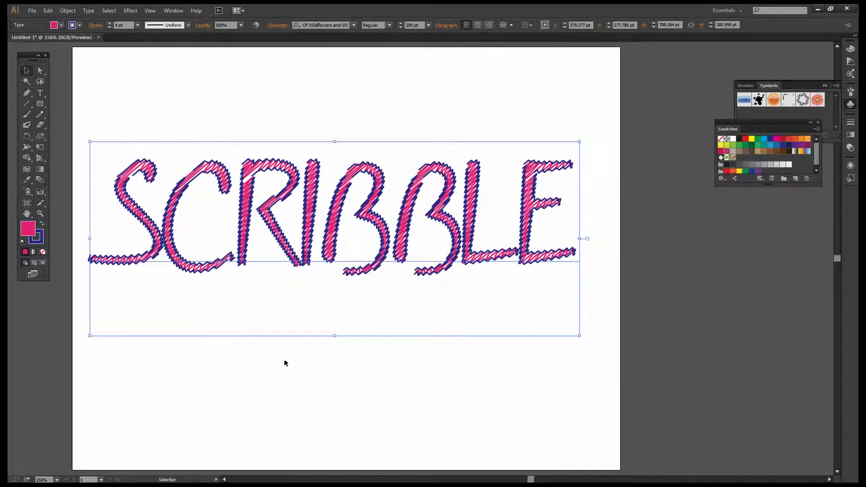
left_click(296, 398)
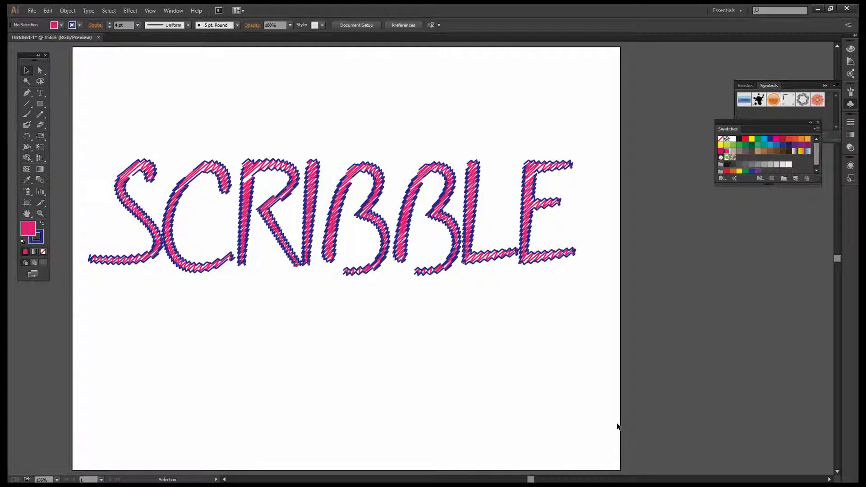
left_click(419, 253)
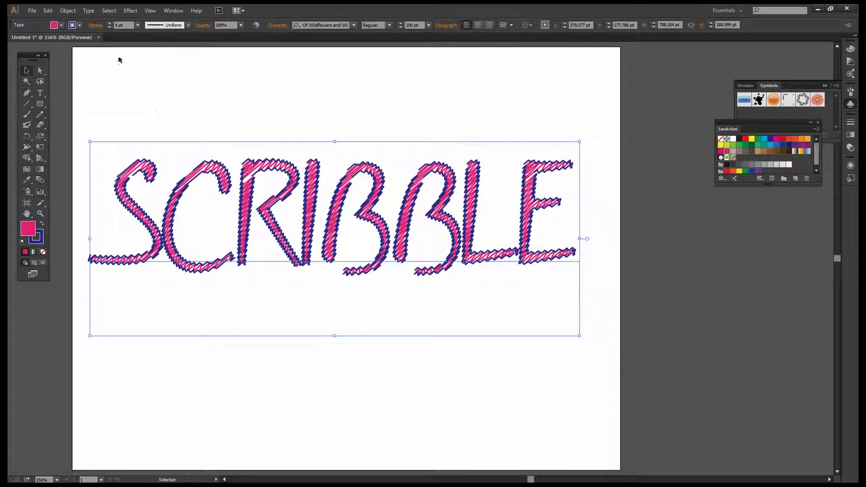
left_click(80, 26)
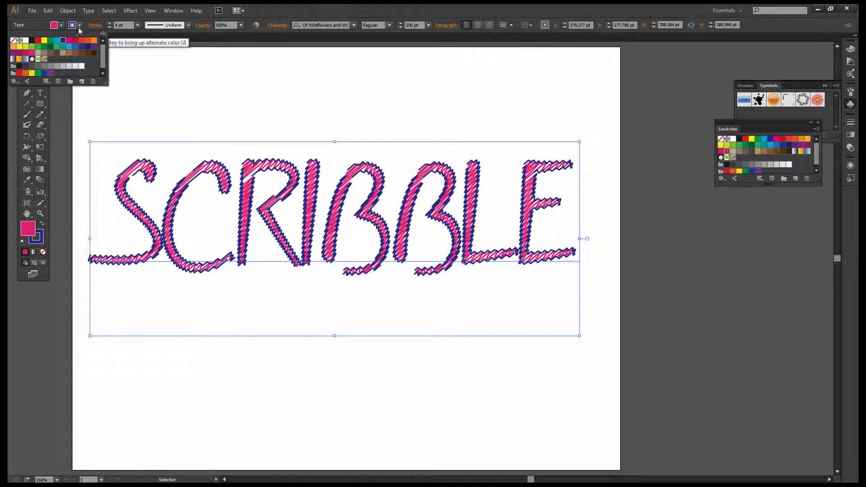
left_click(13, 40)
left_click(411, 426)
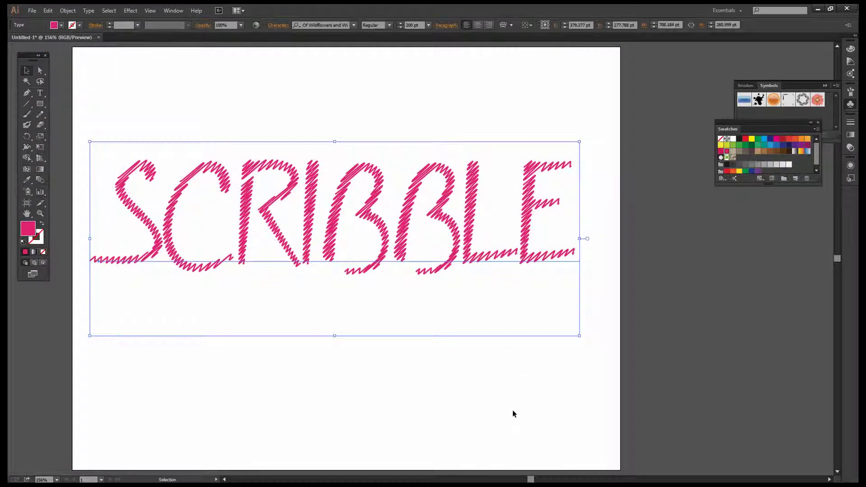
left_click(342, 217)
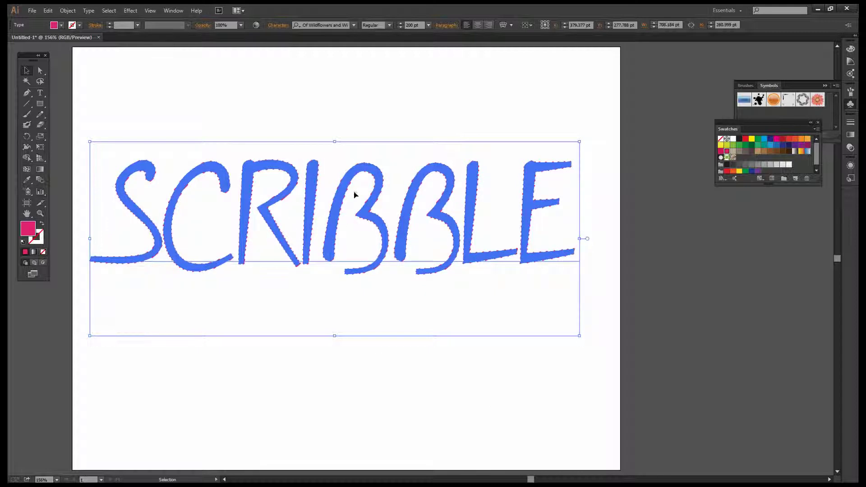
left_click(49, 12)
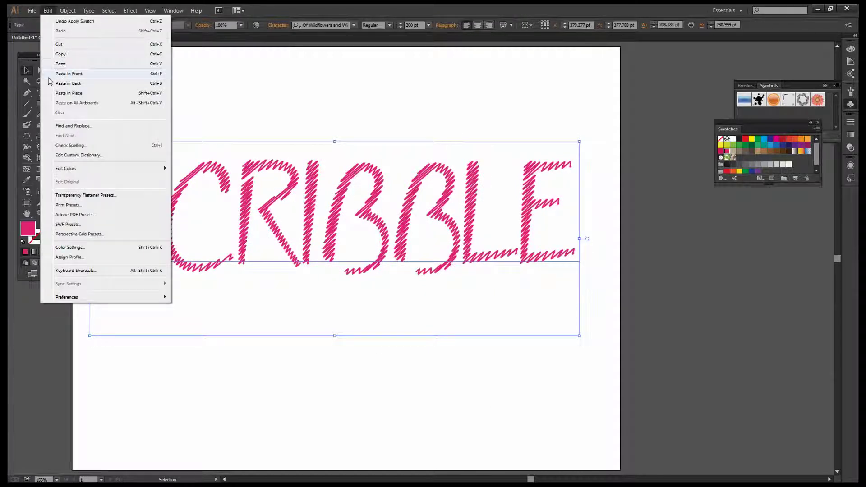
Copy the SCRIBBLE text and delete the old Vector Smart Object layer in Photoshop
left_click(63, 53)
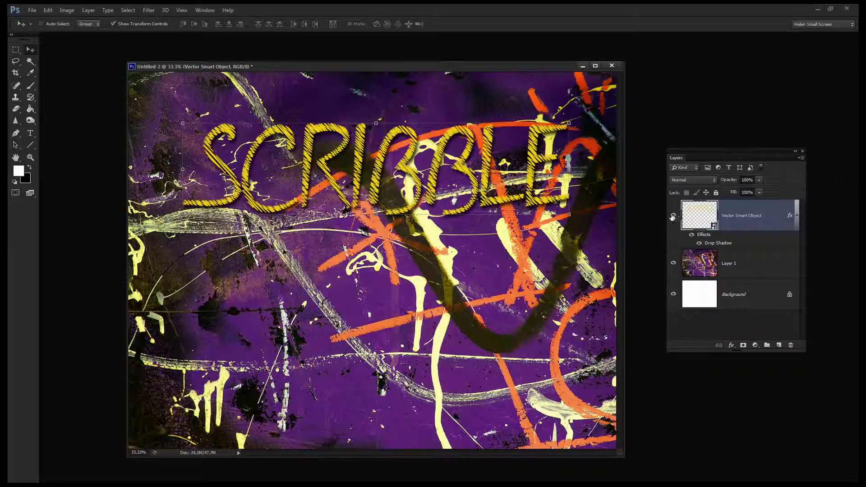
left_click(673, 215)
left_click_drag(742, 232, 790, 344)
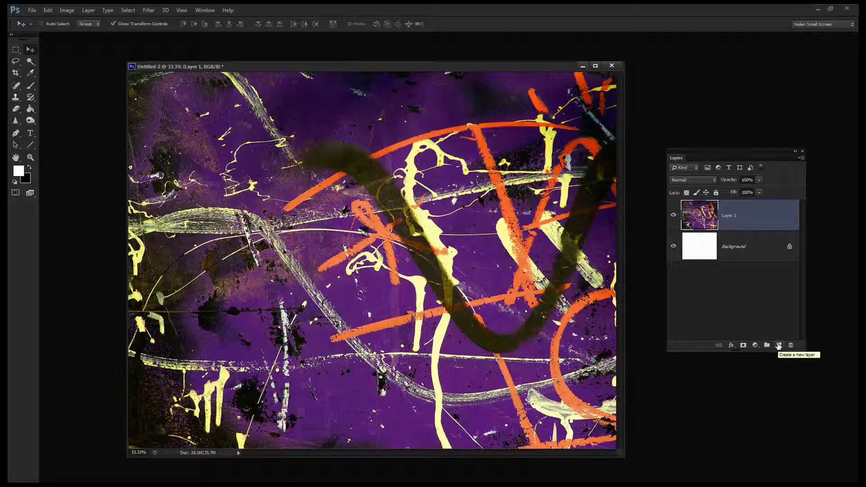
Paste the scribble text into Photoshop as a smart object and move it higher up
left_click(48, 10)
mouse_move(62, 88)
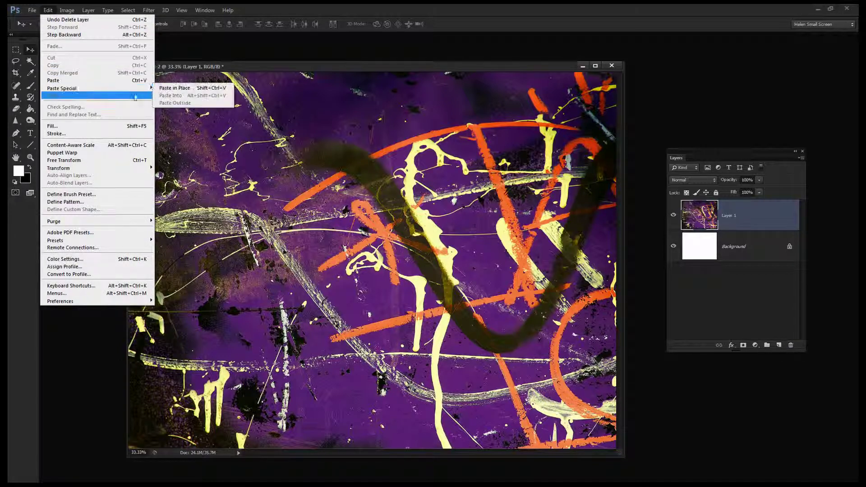
left_click(181, 92)
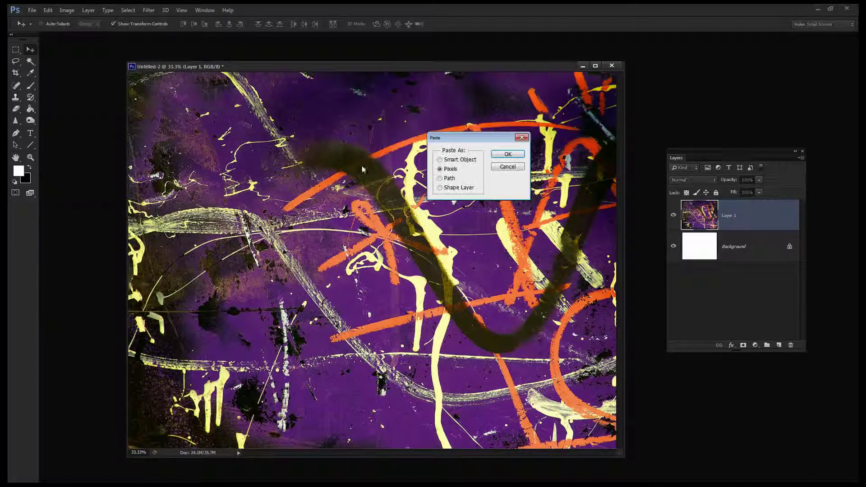
left_click(450, 160)
left_click(508, 154)
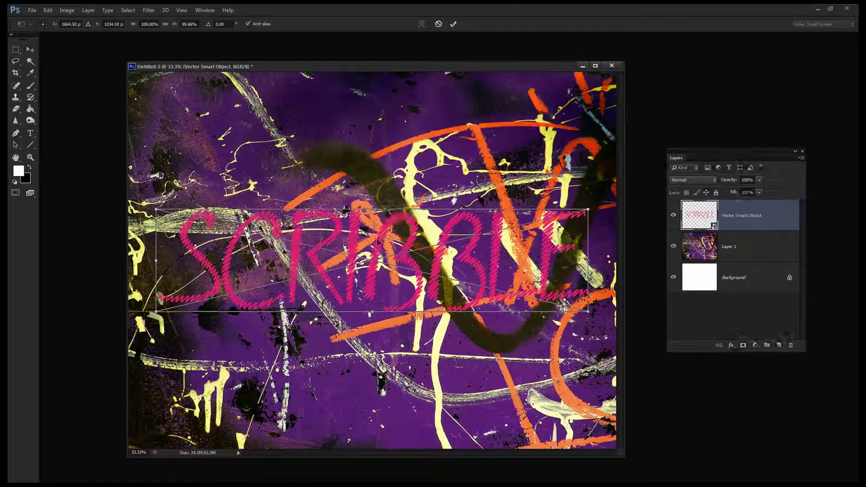
left_click_drag(379, 242, 375, 154)
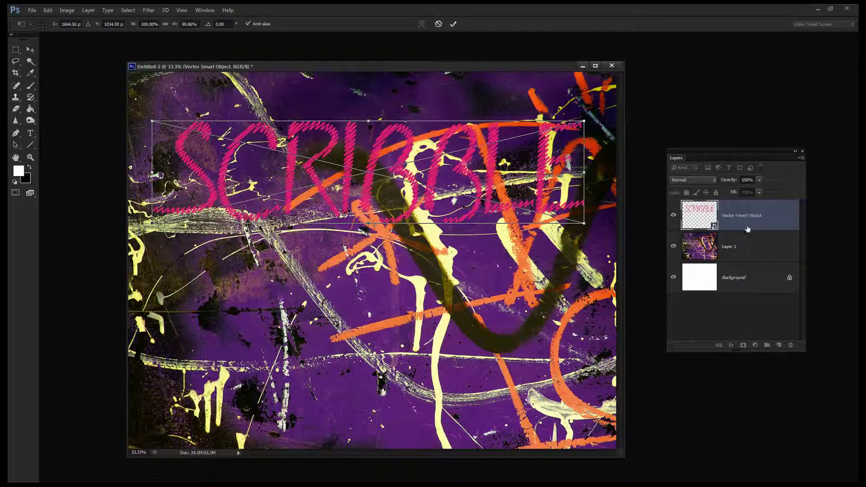
Commit the placement and add a Drop Shadow with 13% spread to the SCRIBBLE layer
left_click(452, 23)
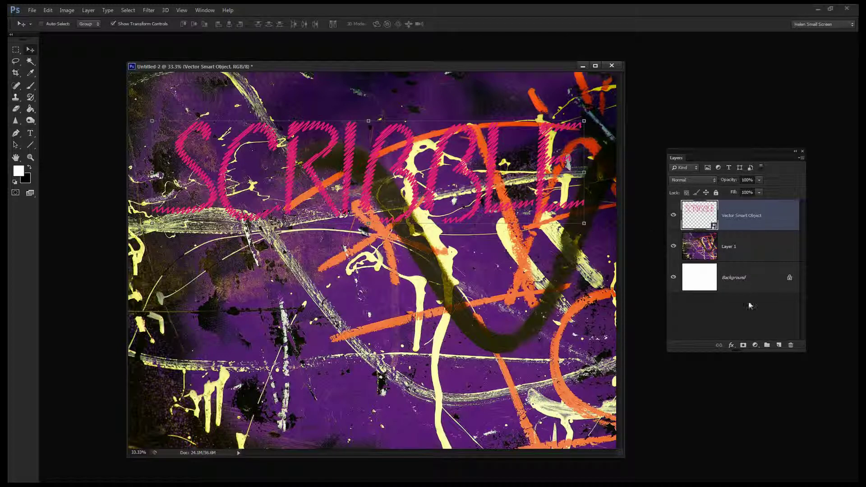
left_click(730, 345)
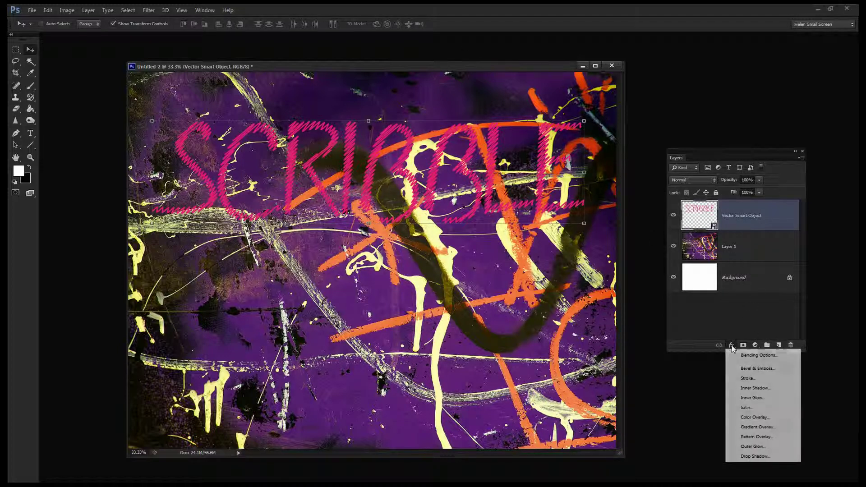
left_click(752, 457)
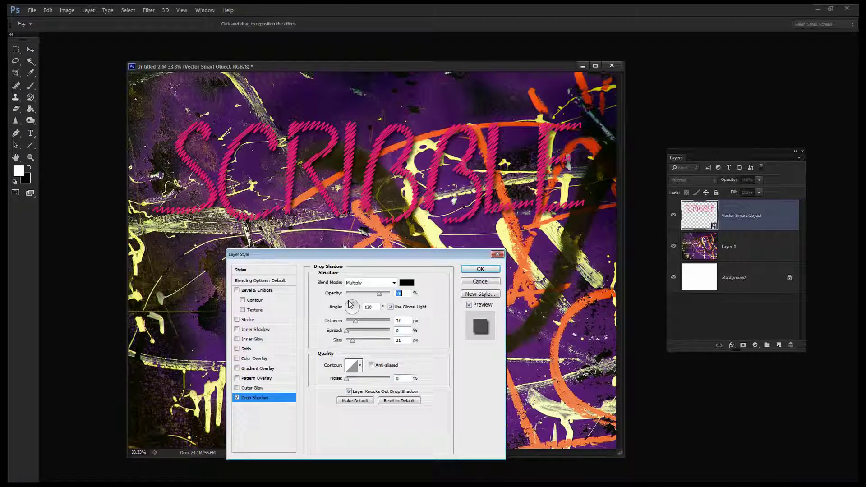
left_click(348, 332)
left_click_drag(349, 333, 352, 332)
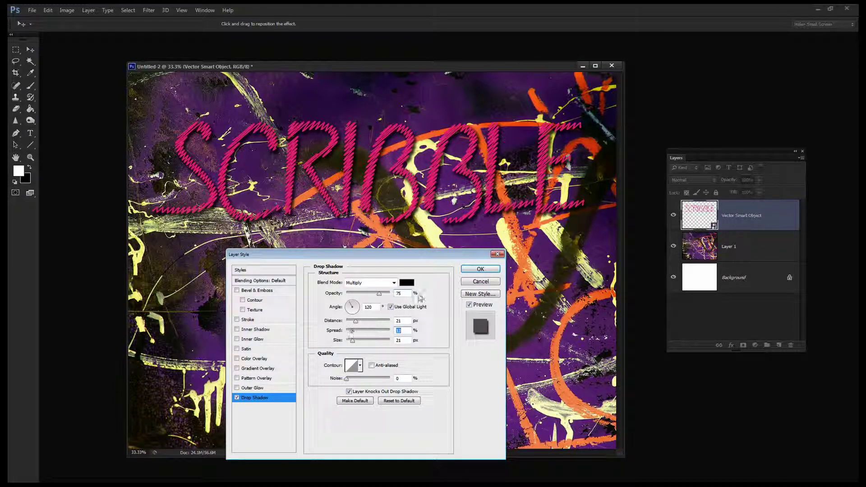
left_click(475, 269)
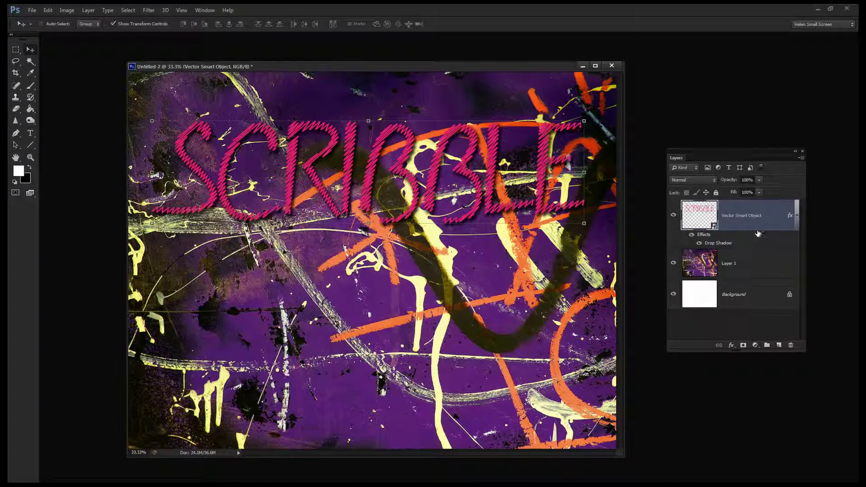
Open the SCRIBBLE vector smart object's contents in Illustrator from Photoshop's Layers panel
left_click(755, 263)
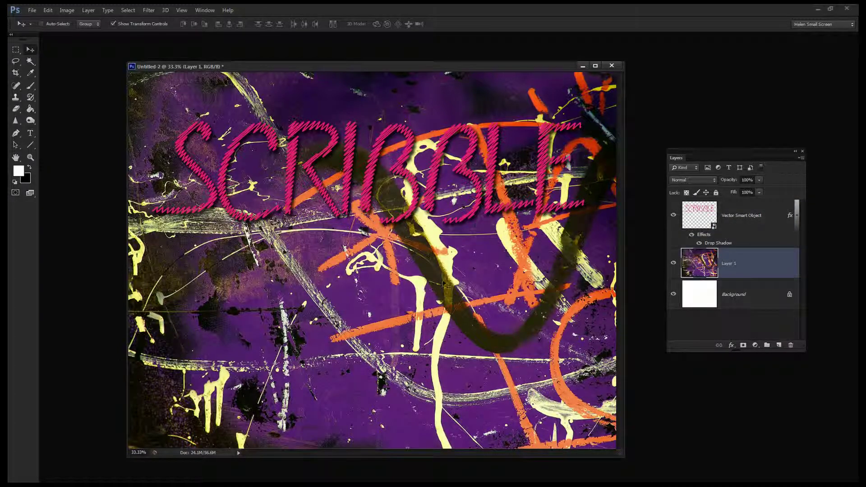
left_click(735, 218)
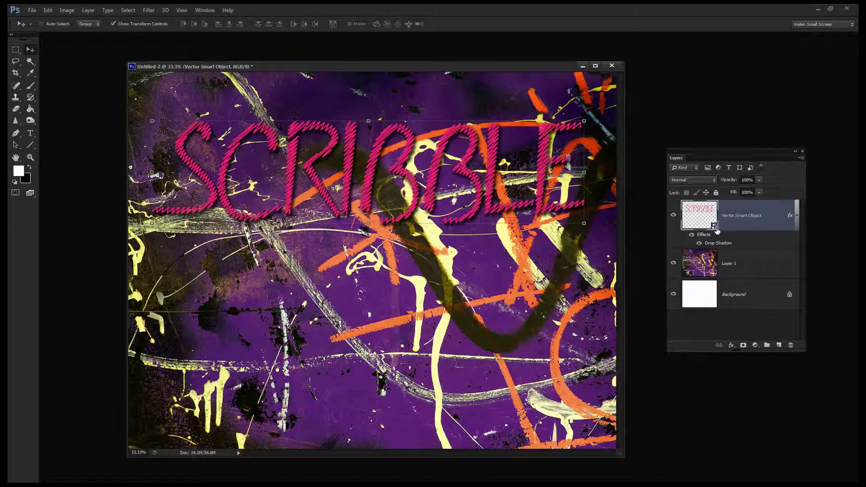
double_click(714, 228)
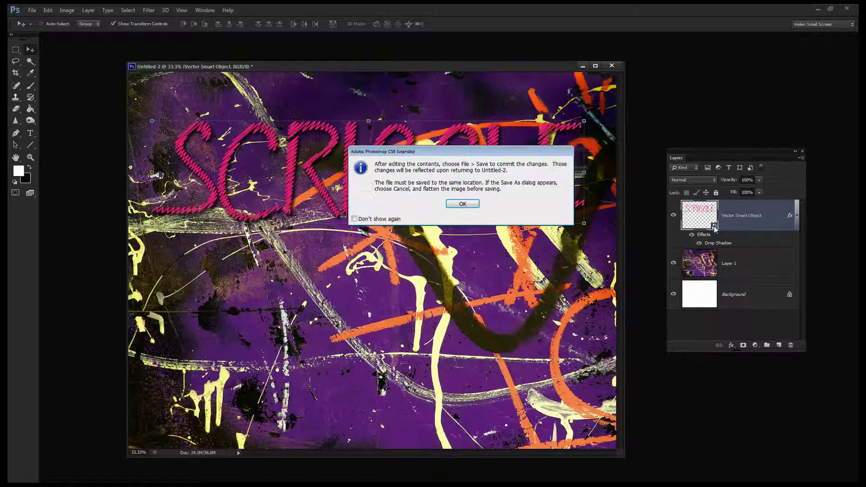
left_click(463, 205)
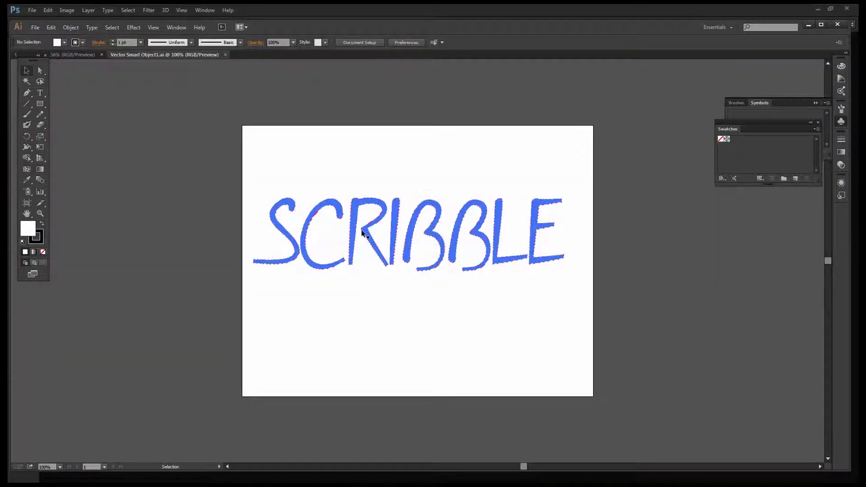
Select the SCRIBBLE text and bring up the Swatches panel
left_click(362, 231)
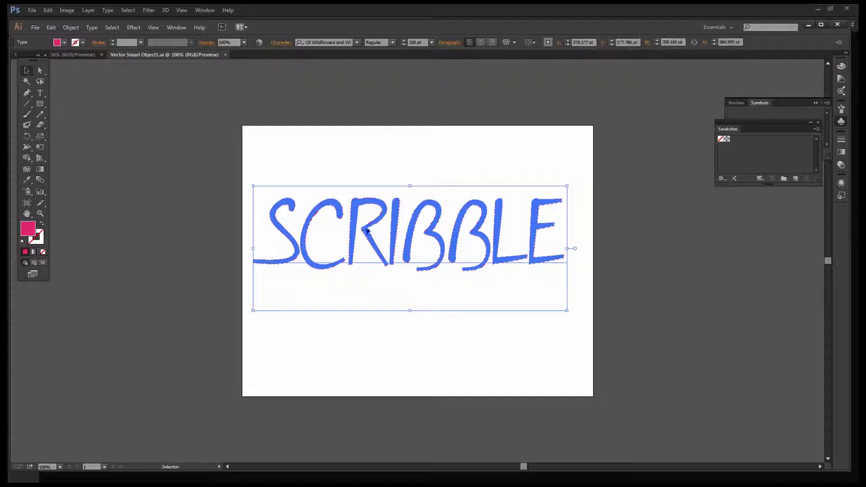
left_click(64, 44)
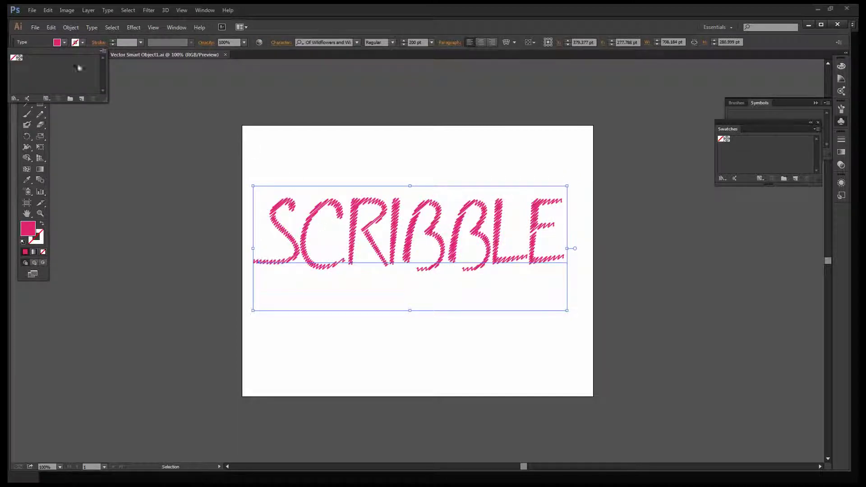
left_click(179, 30)
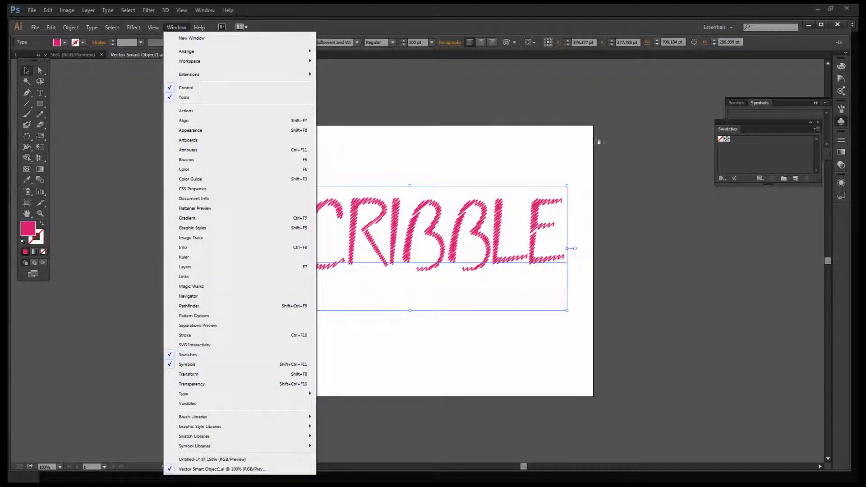
left_click(741, 149)
left_click_drag(767, 128, 668, 165)
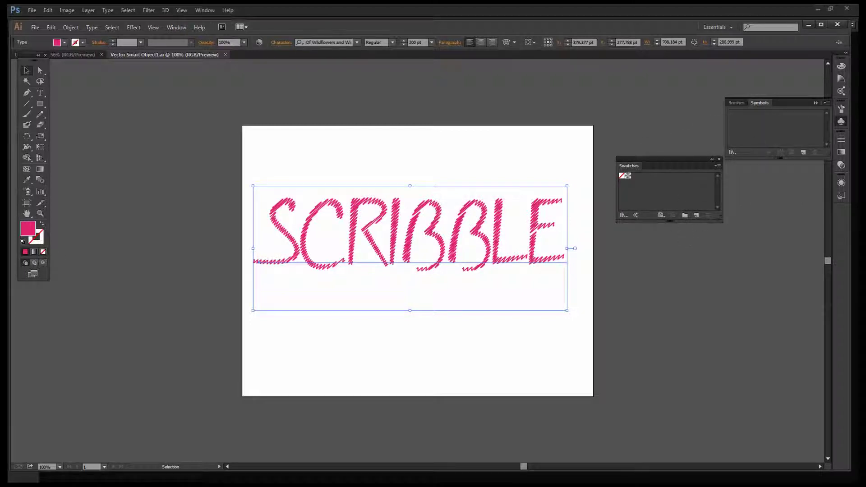
Create a new yellow RGB swatch and fill the SCRIBBLE text with it
left_click(697, 215)
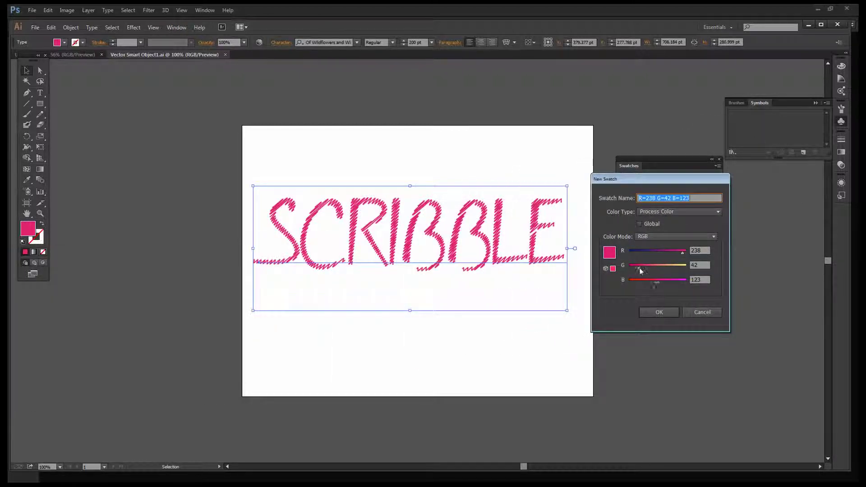
mouse_move(639, 268)
left_mouse_down()
mouse_move(675, 268)
mouse_move(648, 284)
left_mouse_up()
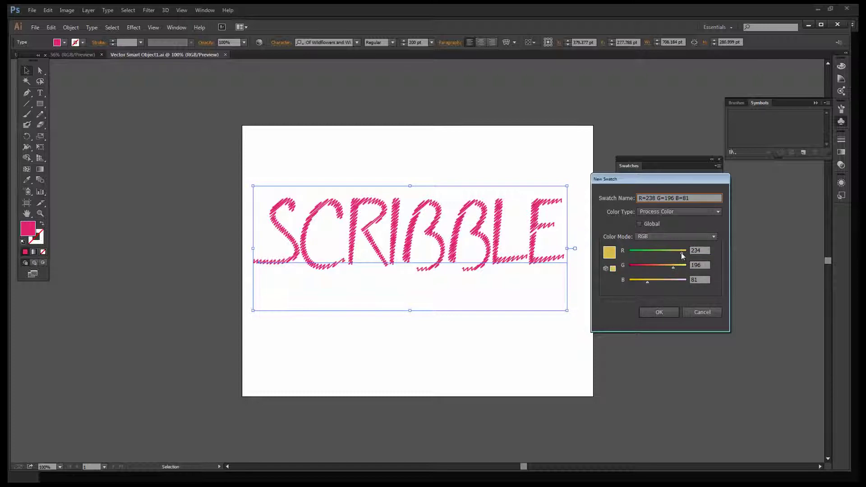
left_click_drag(682, 255, 682, 255)
left_click(659, 312)
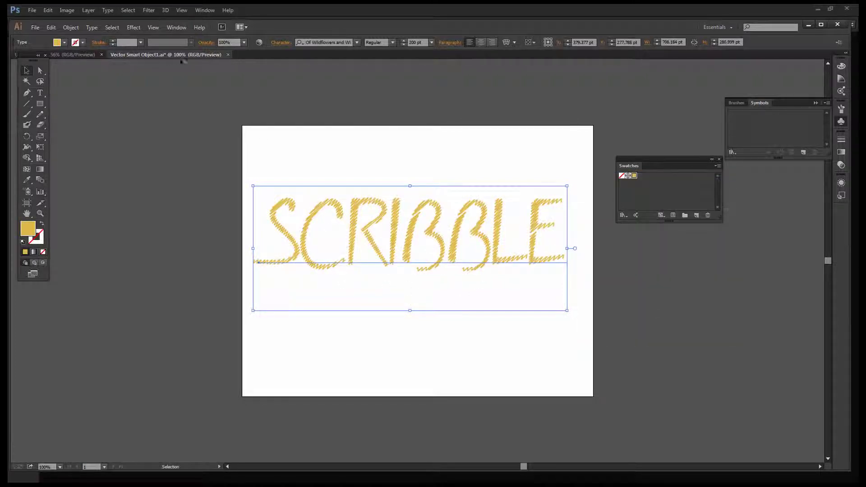
Close the Vector Smart Object document, saving the yellow changes
left_click(228, 55)
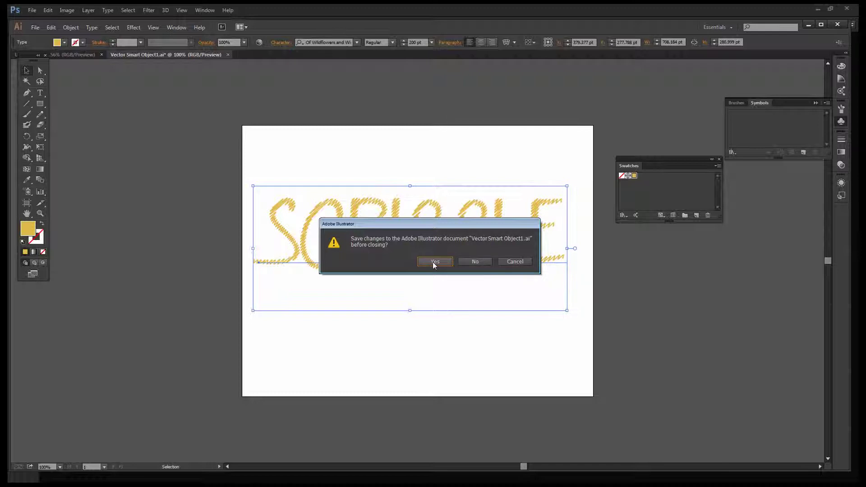
left_click(434, 262)
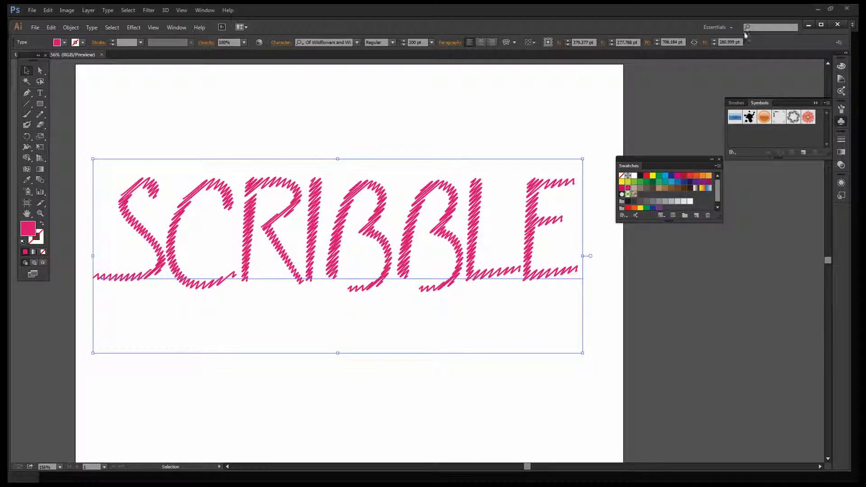
left_click(808, 25)
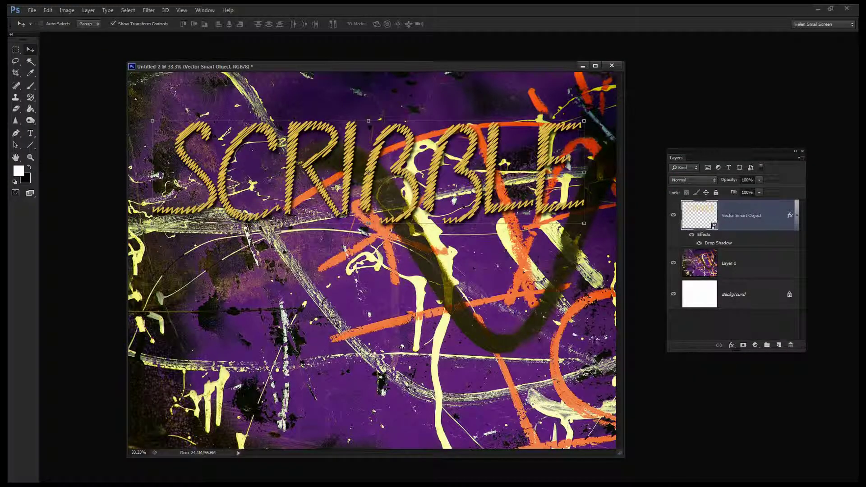
left_click(738, 270)
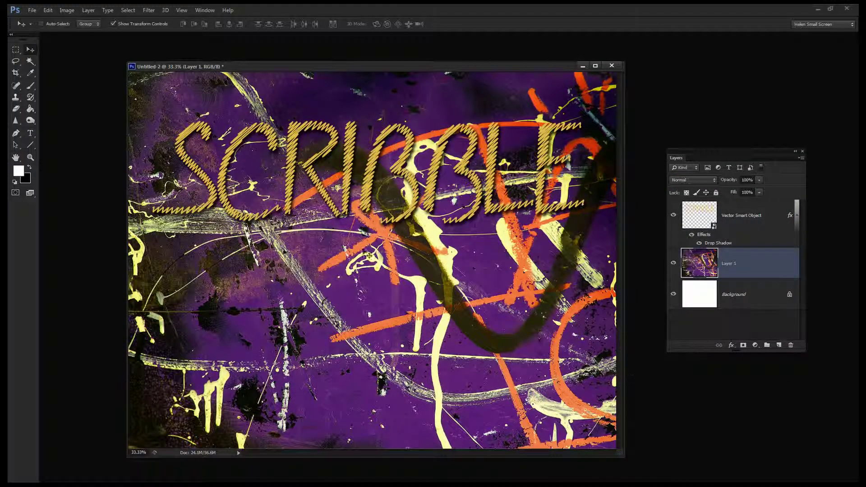